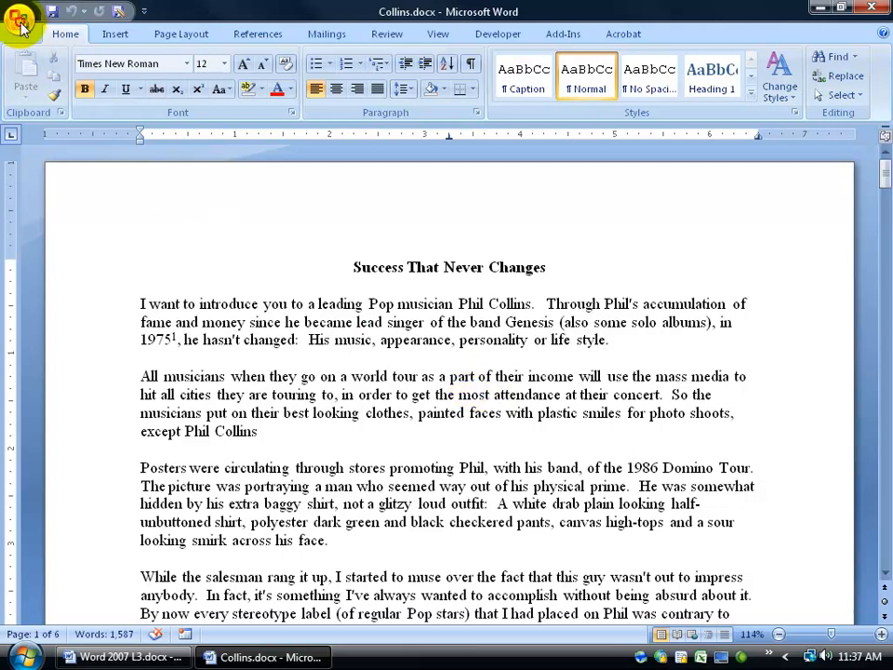
# Show the Document Information Panel for Collins.docx via Office Button > Prepare > Properties
pyautogui.click(19, 17)
pyautogui.moveTo(60, 251)
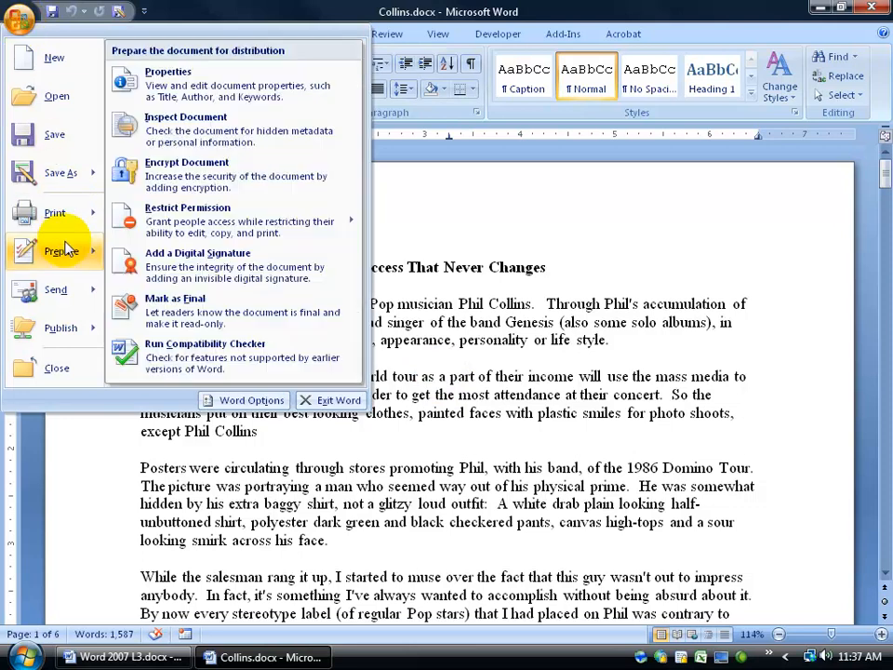
pyautogui.click(207, 86)
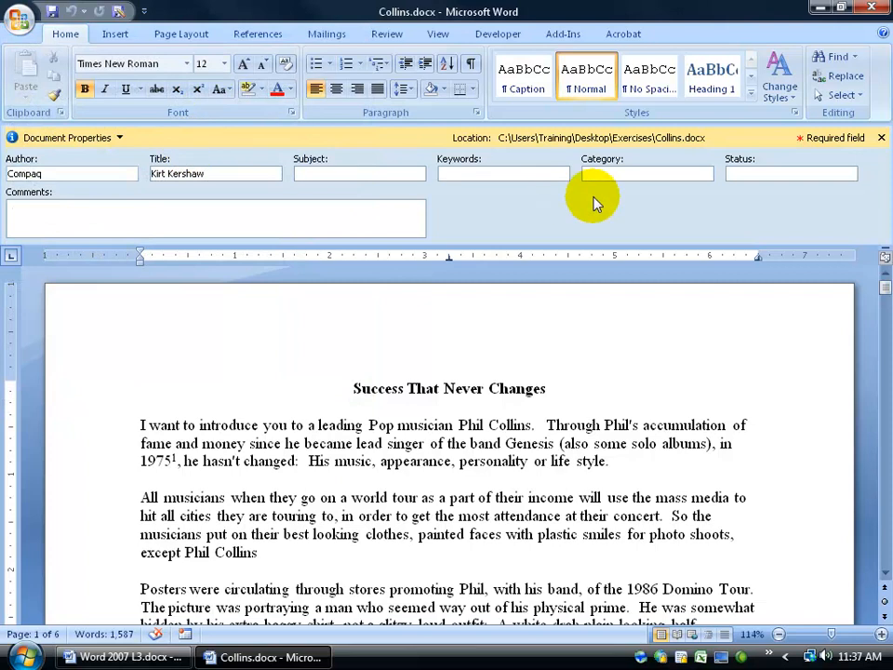
pyautogui.click(120, 138)
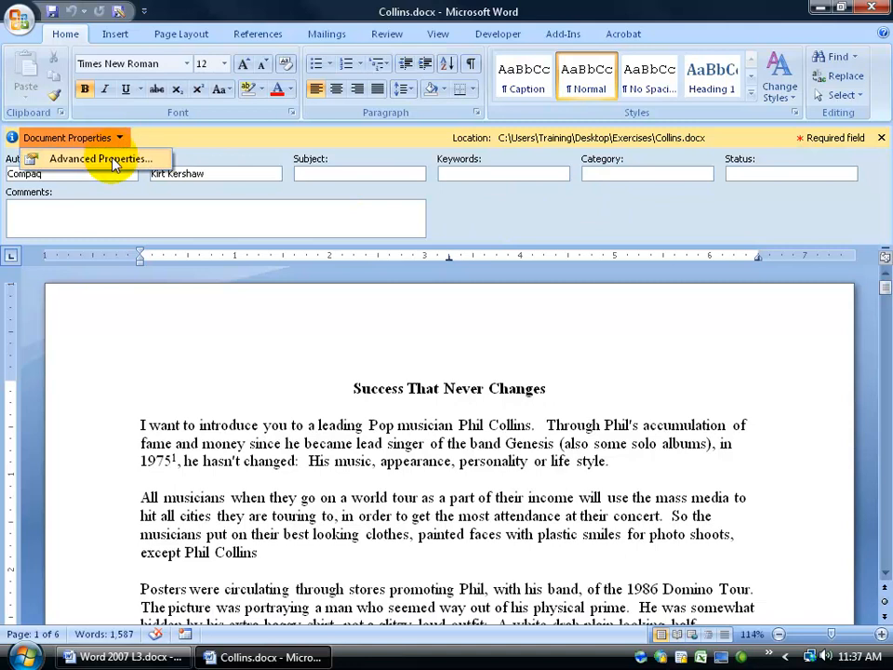
pyautogui.click(124, 176)
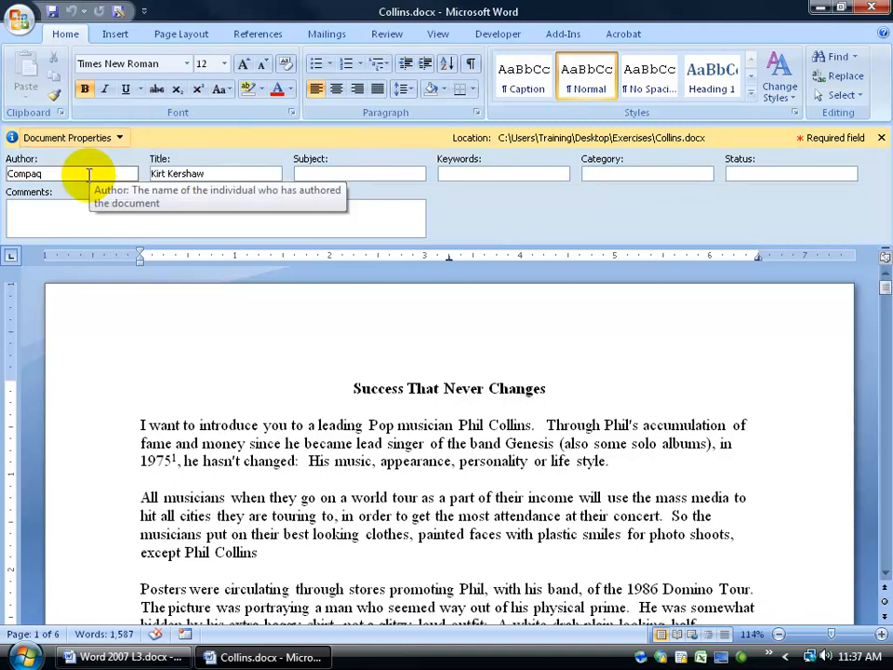
pyautogui.click(89, 175)
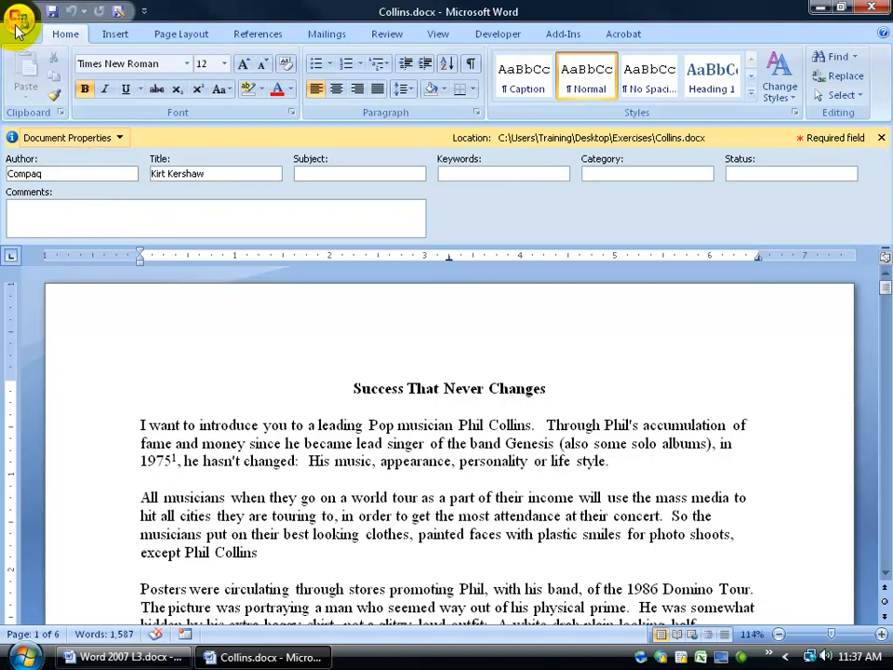
pyautogui.click(18, 17)
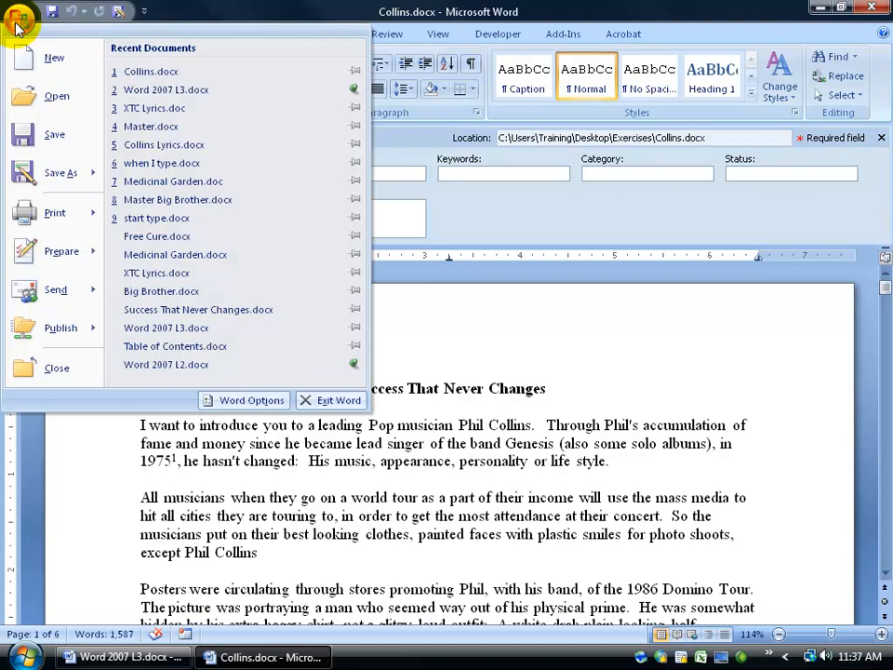
pyautogui.click(240, 401)
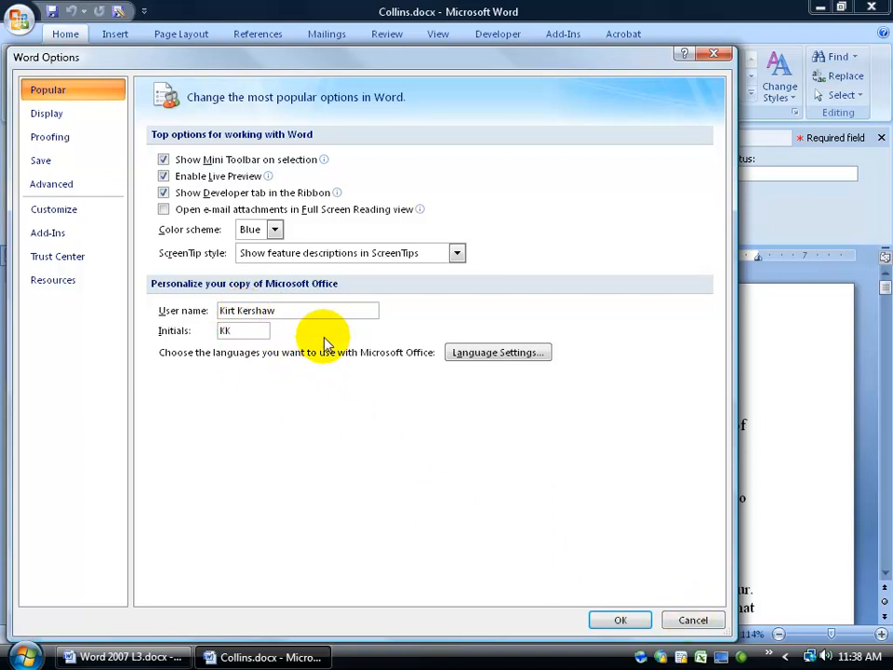
# Set the author to Kirt Kershaw and the title to Success That Never Changes
pyautogui.click(692, 620)
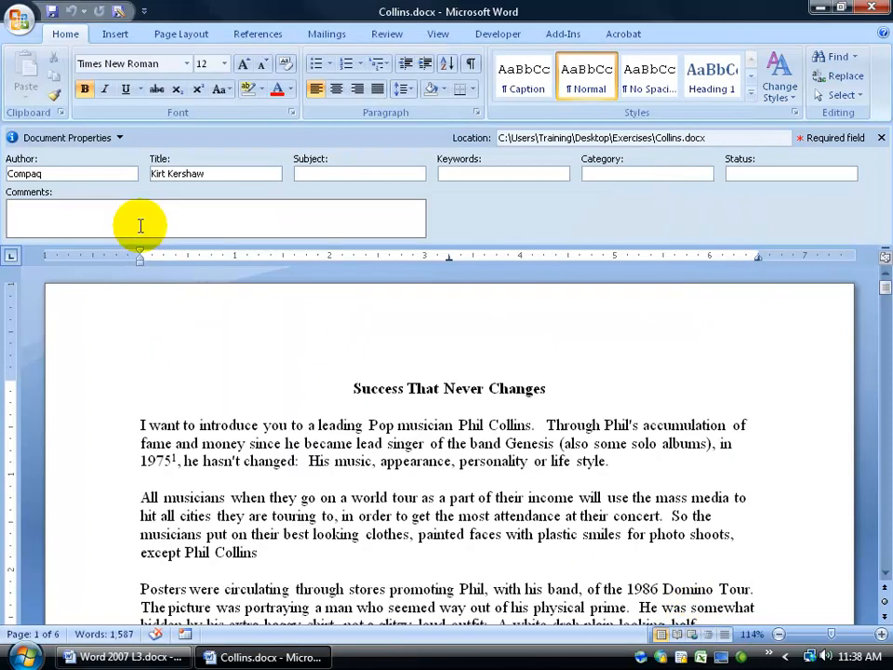
pyautogui.click(44, 174)
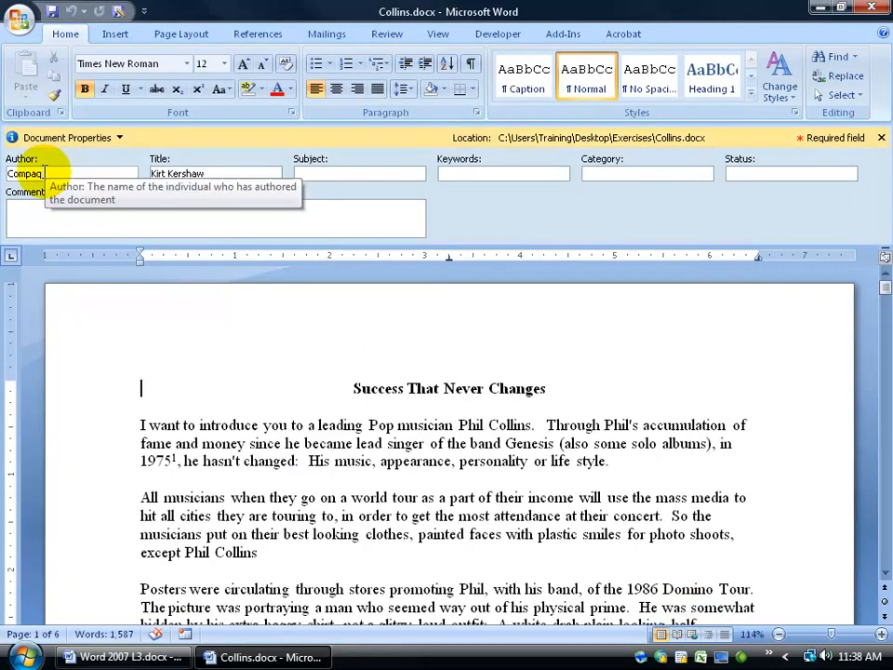
pyautogui.doubleClick(23, 174)
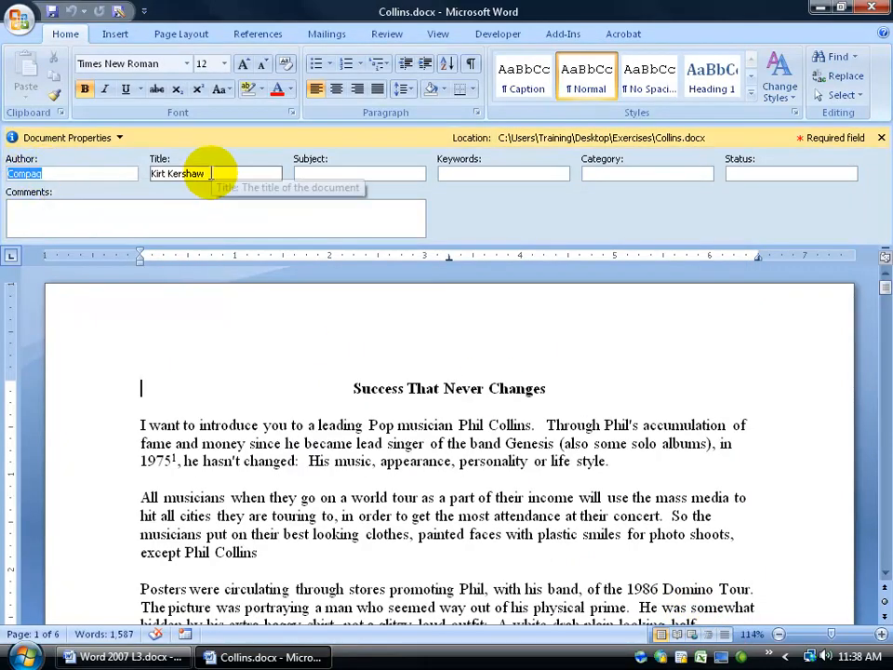
pyautogui.moveTo(212, 174); pyautogui.dragTo(152, 176)
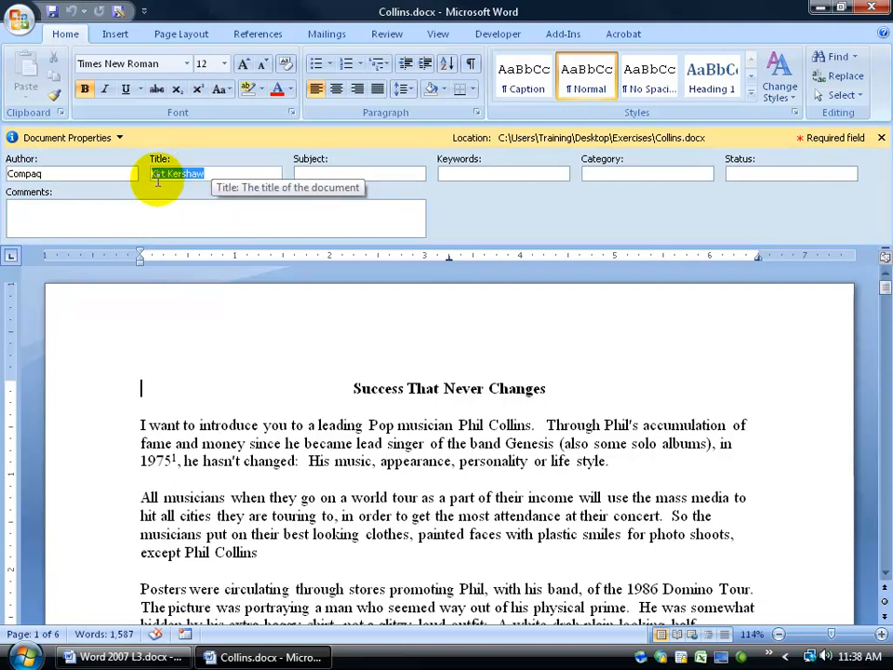
pyautogui.write('Success That Neve')
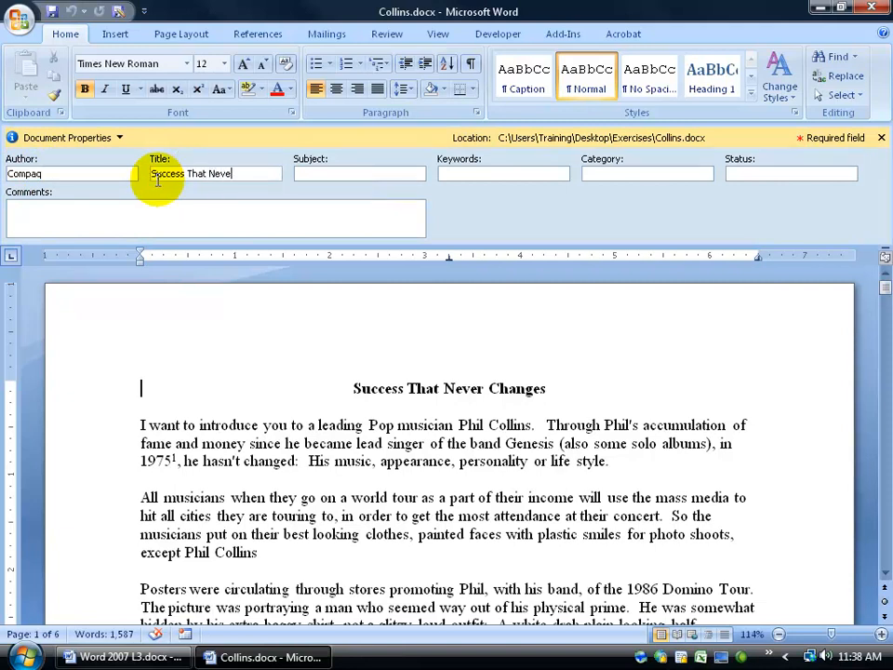
pyautogui.write('r Changes')
pyautogui.hotkey('shift', 'Tab')
pyautogui.write('Kirt Kershaw')
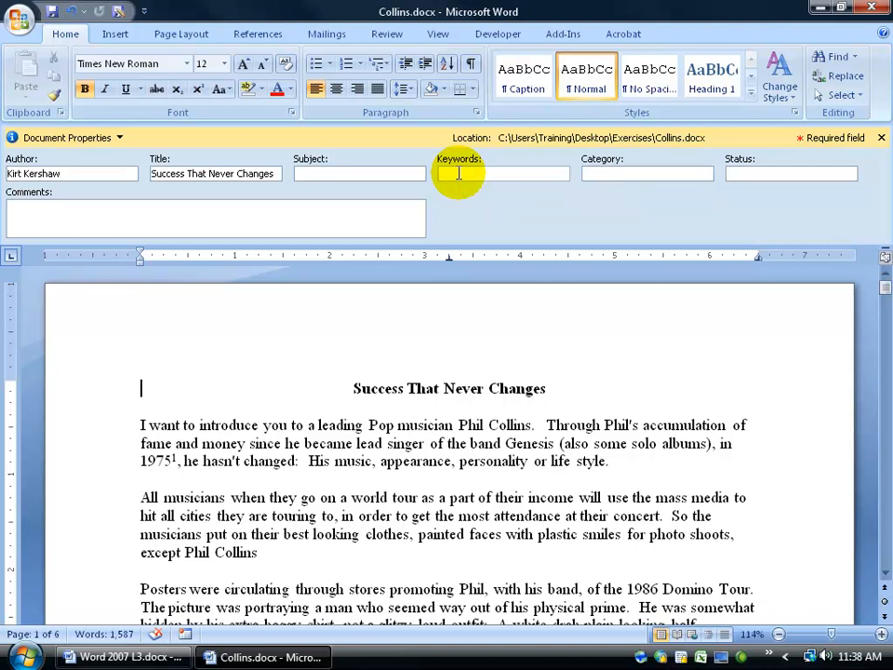
pyautogui.write('Phil Col')
# Enter Phil Collins Report as the keywords and move on to Category
pyautogui.press('BackSpace')
pyautogui.press('BackSpace')
pyautogui.press('BackSpace')
pyautogui.write('Collins Report')
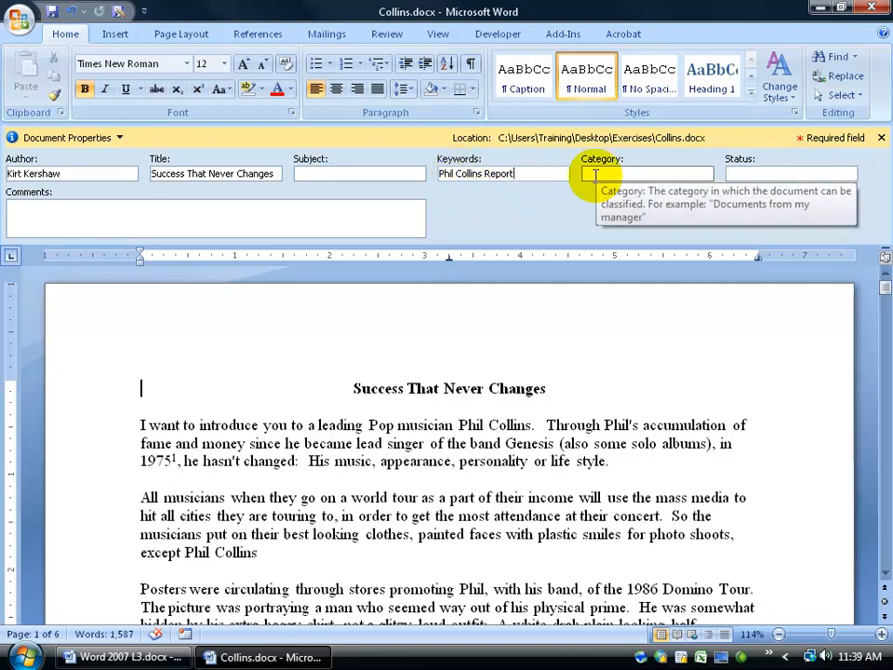
pyautogui.click(601, 175)
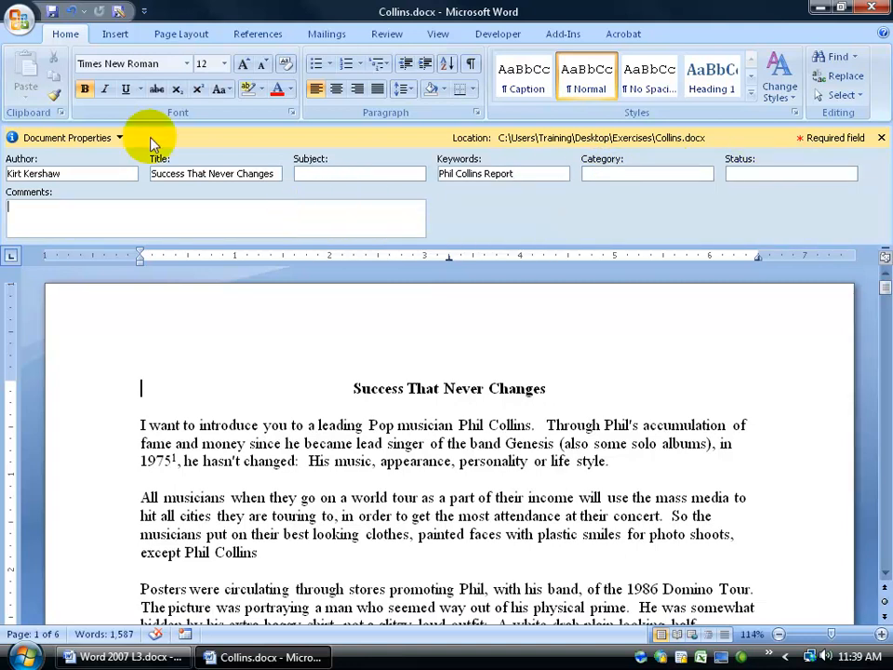
# Bring up Advanced Properties for Collins.docx and review the General file information
pyautogui.click(119, 138)
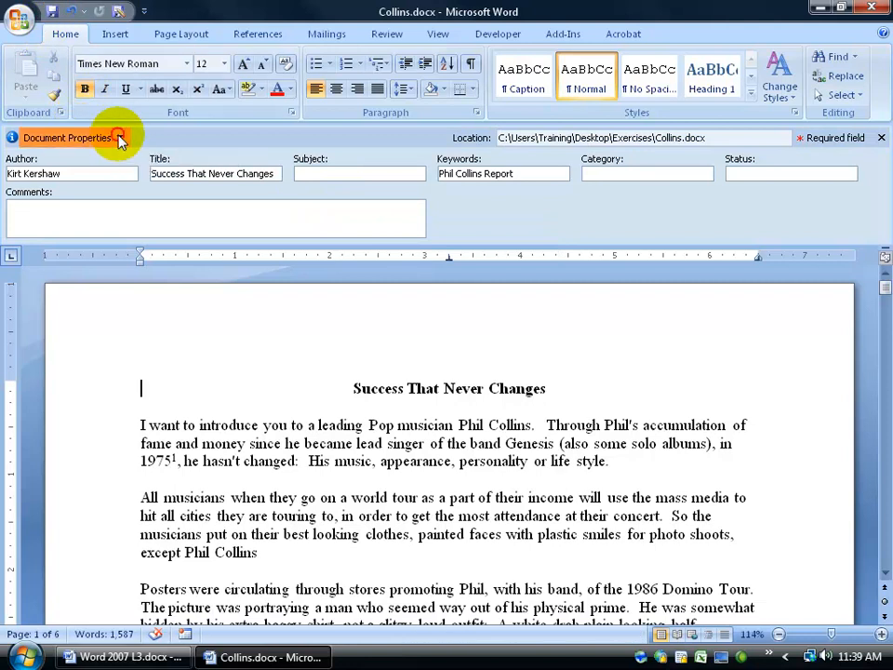
pyautogui.click(102, 157)
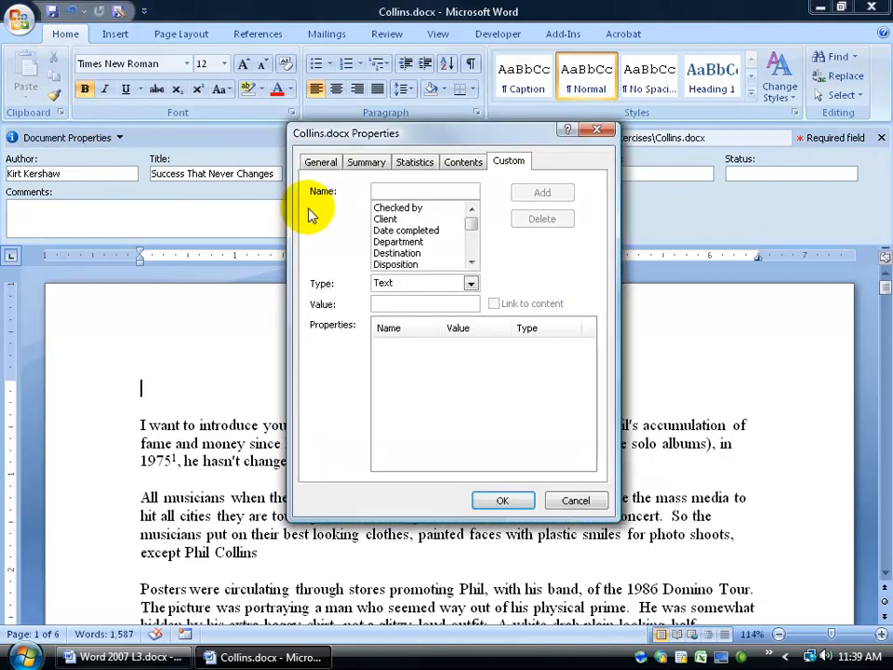
pyautogui.click(320, 161)
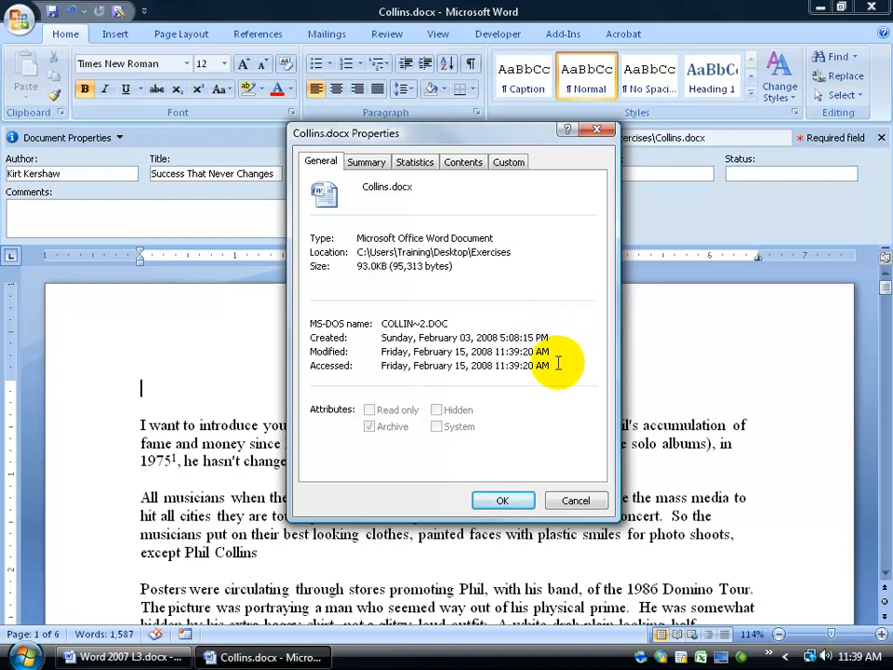
# Review the Summary fields and the Statistics (6 pages, 1,587 words)
pyautogui.click(366, 162)
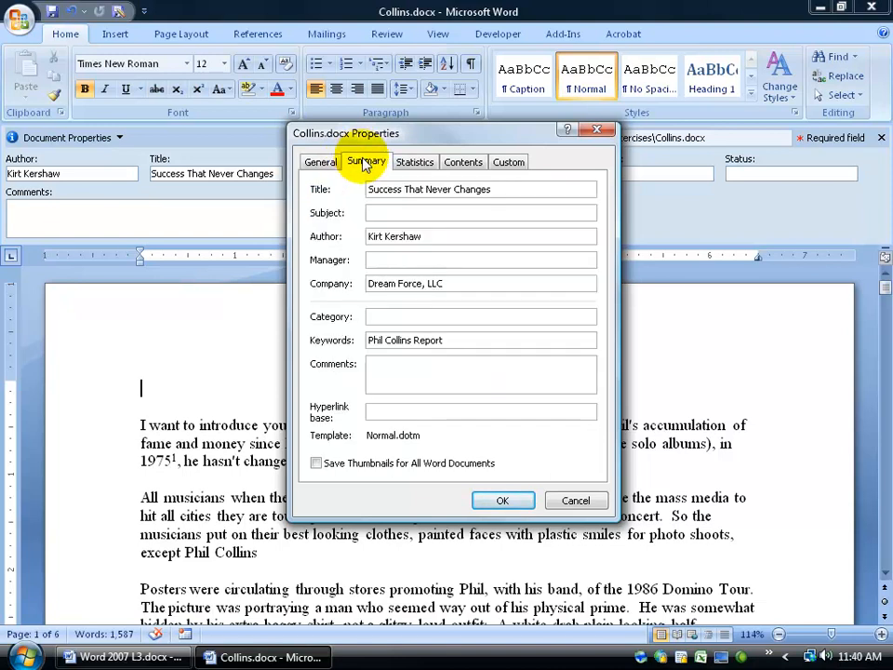
pyautogui.moveTo(372, 133)
pyautogui.mouseDown()
pyautogui.moveTo(333, 261)
pyautogui.moveTo(384, 179)
pyautogui.mouseUp()
pyautogui.click(383, 195)
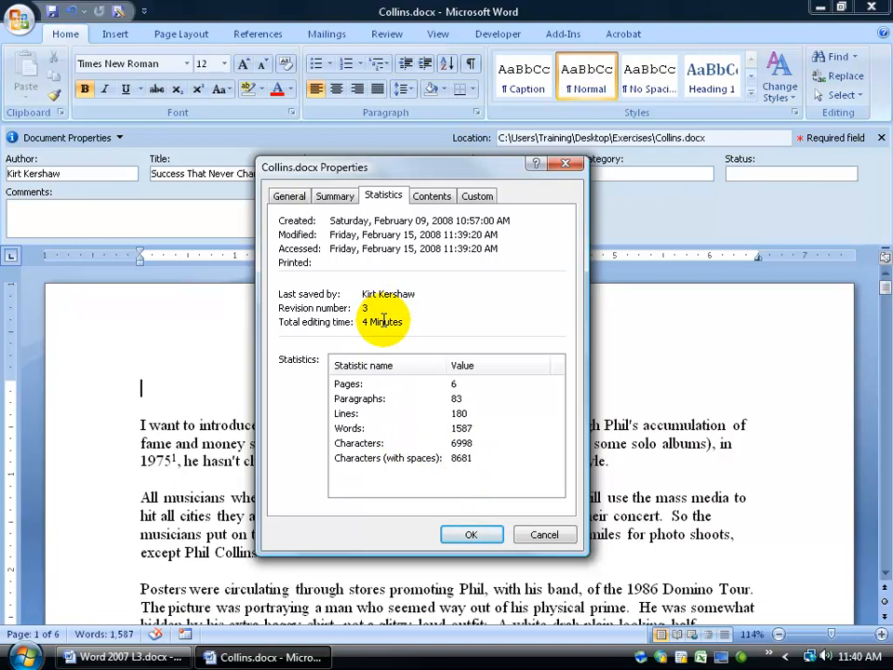
# Add a custom text property Editor with value Frank Luntz
pyautogui.click(431, 195)
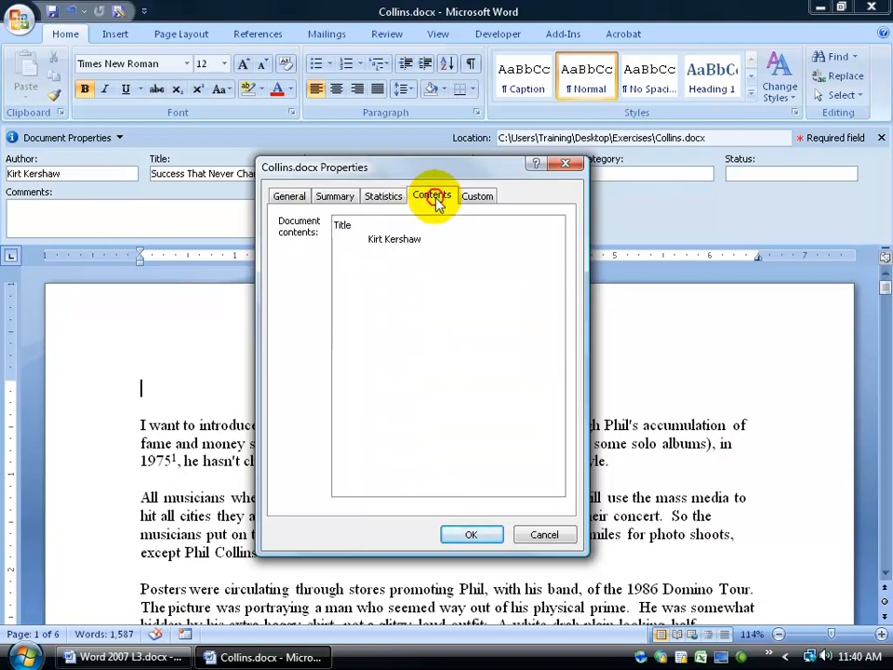
pyautogui.click(477, 195)
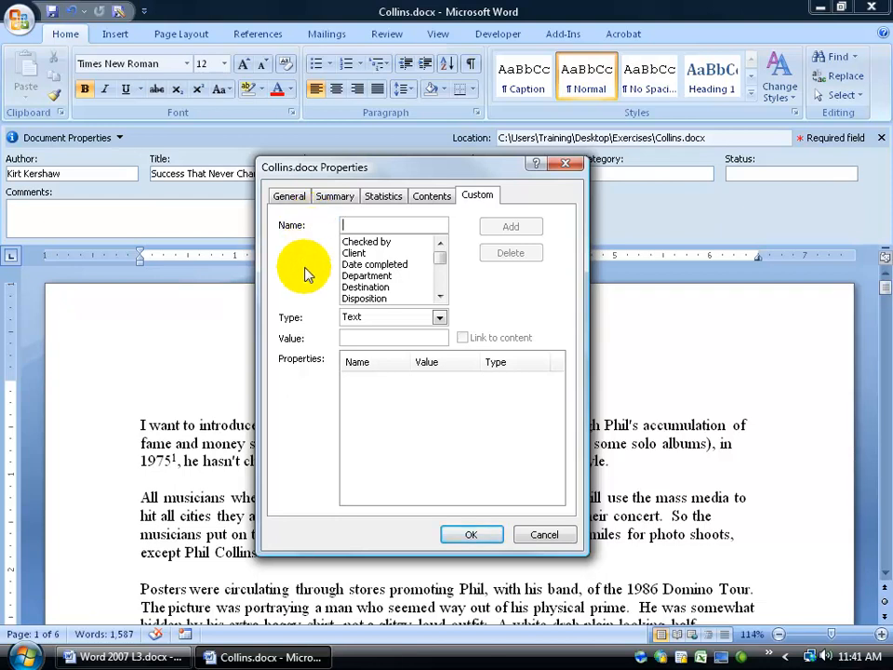
pyautogui.moveTo(440, 252); pyautogui.dragTo(440, 266)
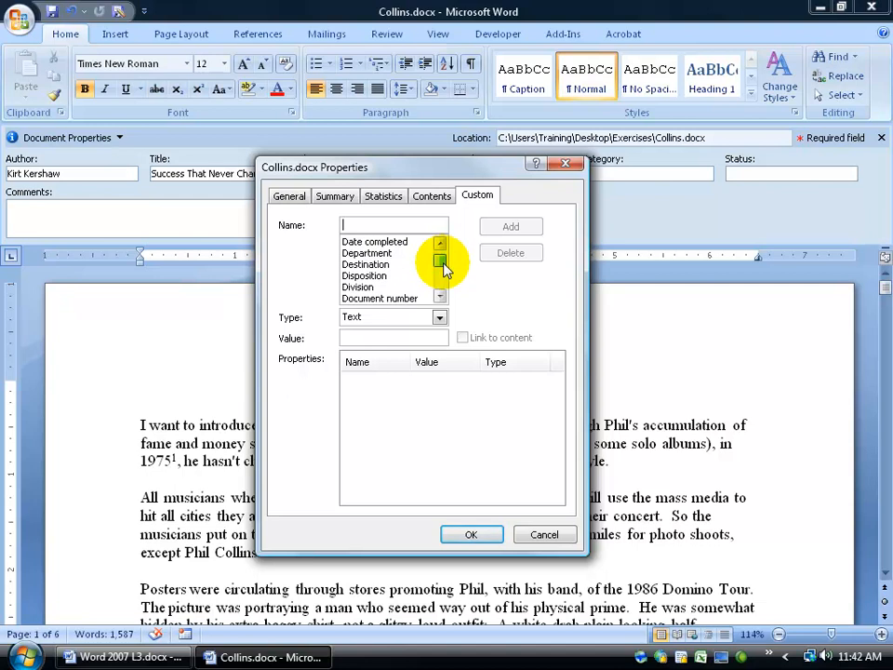
pyautogui.click(355, 264)
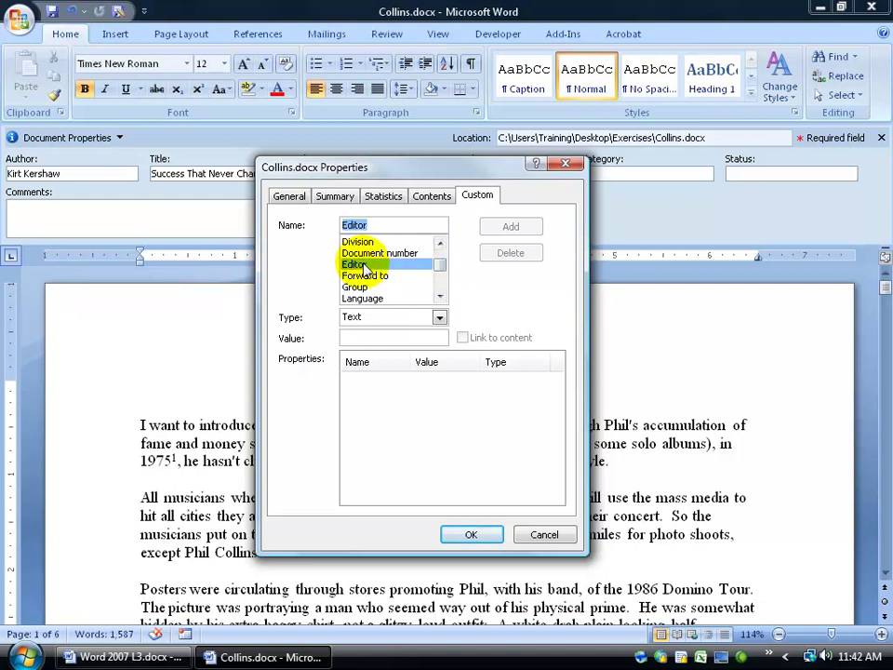
pyautogui.click(390, 337)
pyautogui.write('Frank Lunt')
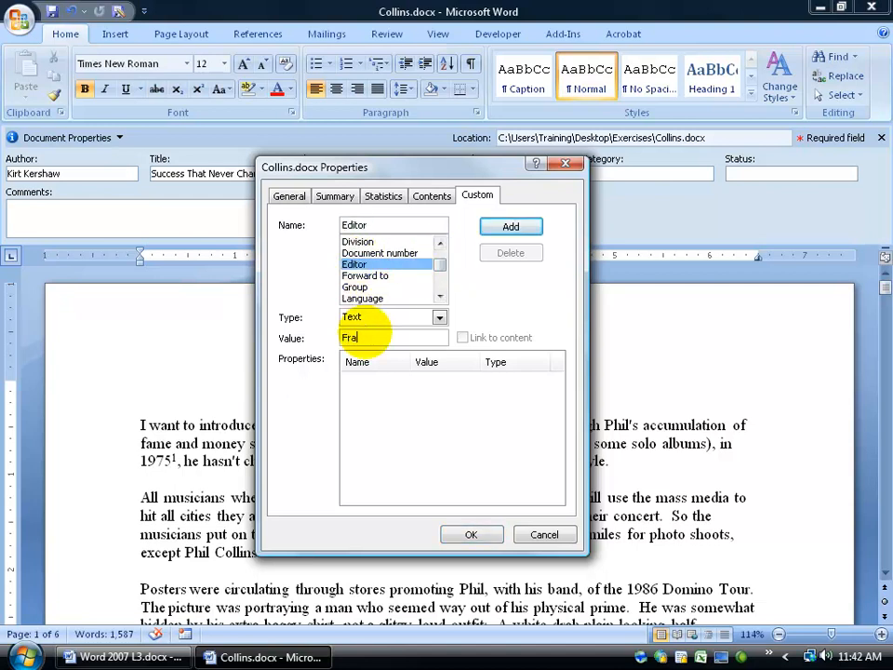
pyautogui.write('z')
pyautogui.click(510, 226)
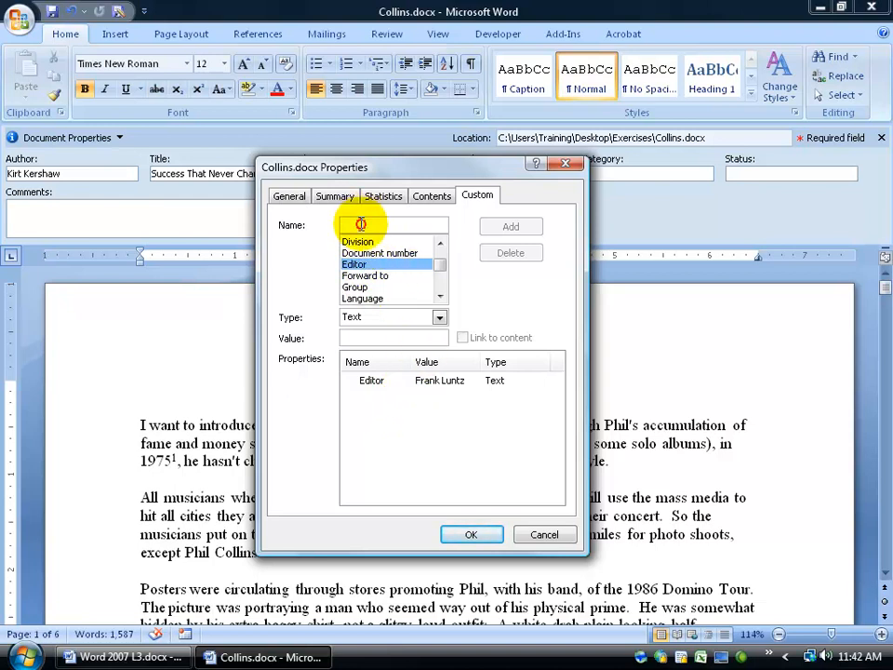
pyautogui.write('Approved for')
# Add a yes-or-no custom property Approved for printing set to Yes
pyautogui.press('BackSpace')
pyautogui.write('printing')
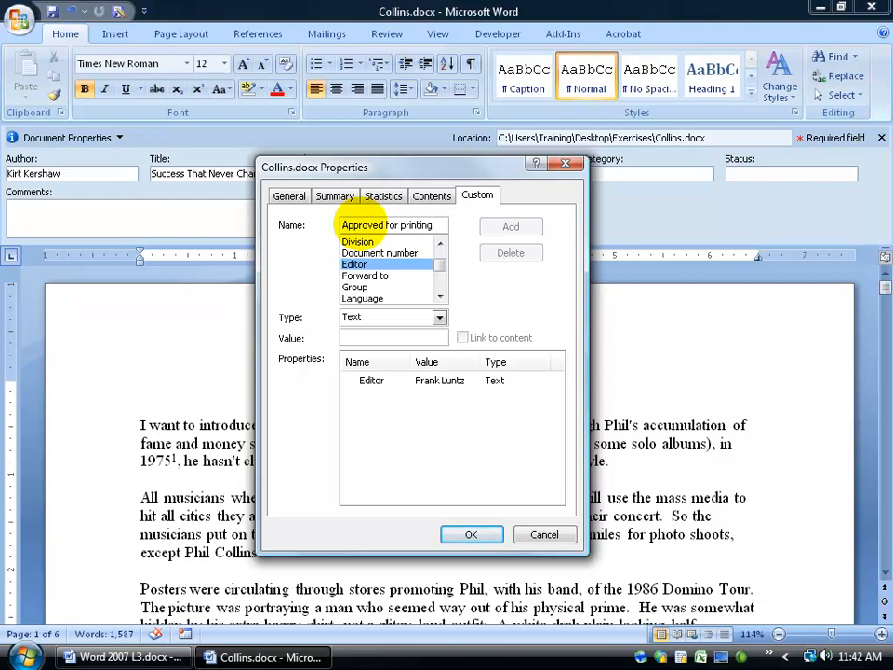
pyautogui.click(440, 319)
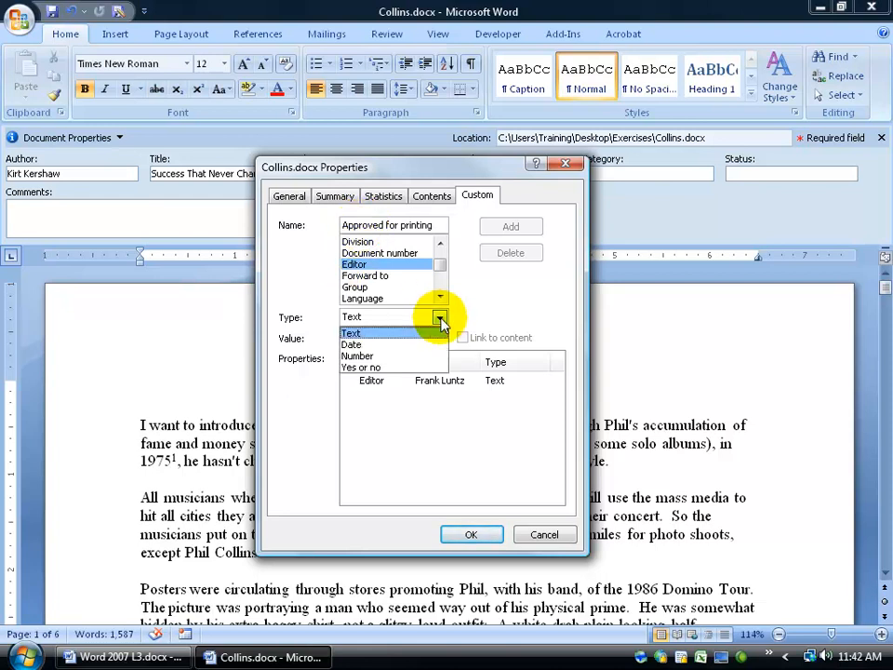
pyautogui.click(418, 365)
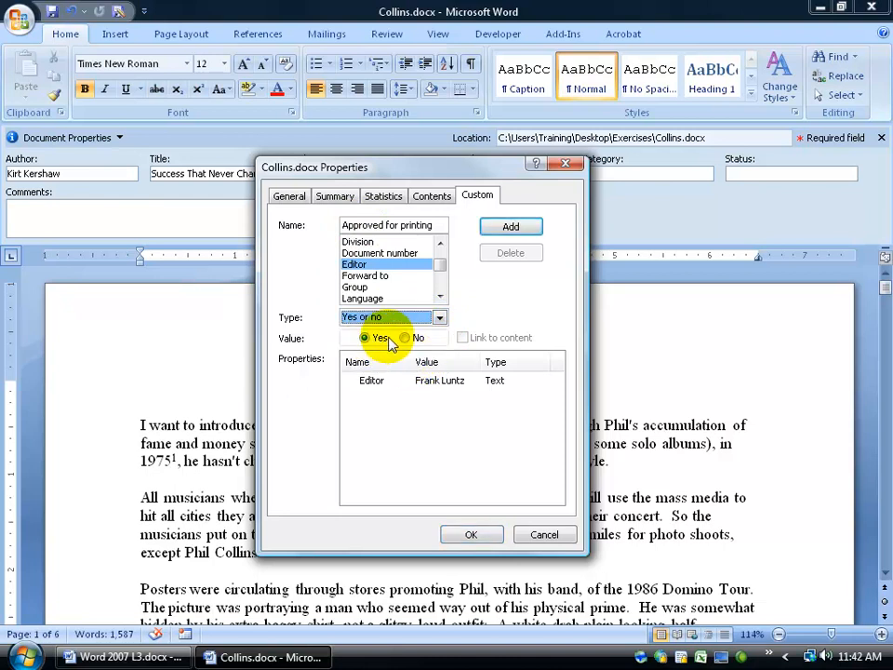
pyautogui.click(510, 226)
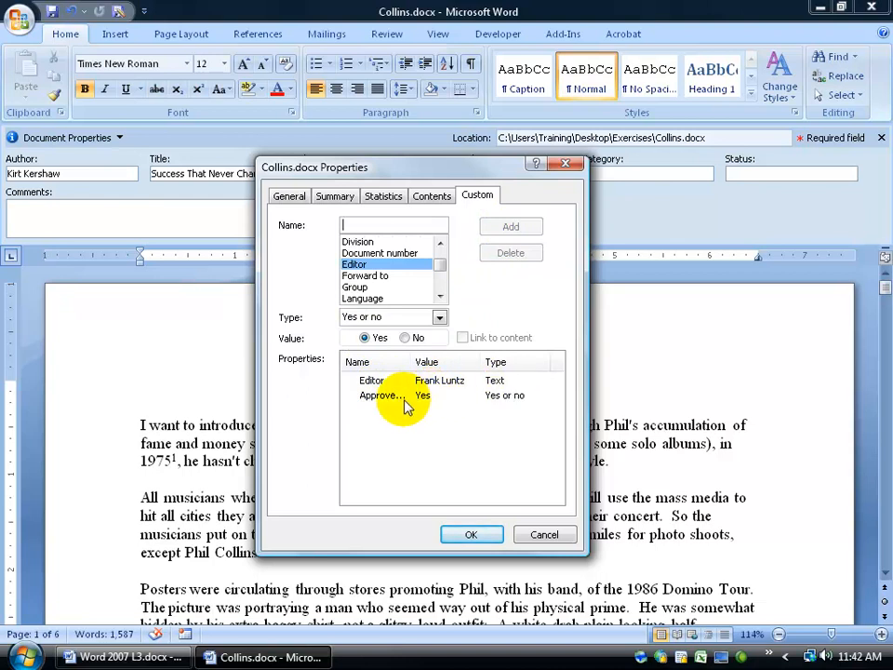
pyautogui.moveTo(412, 362); pyautogui.dragTo(473, 362)
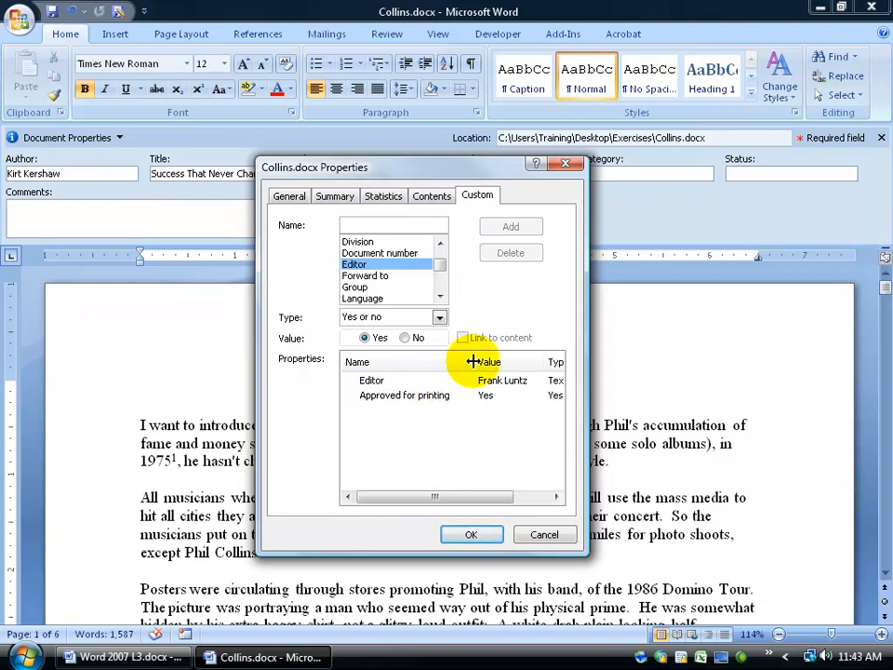
pyautogui.click(470, 534)
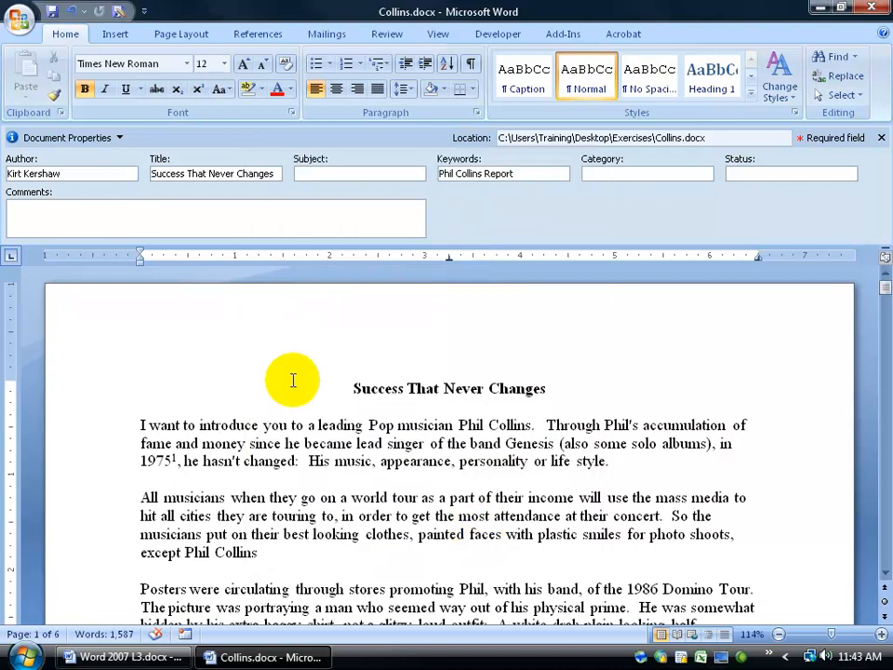
pyautogui.click(121, 140)
pyautogui.click(97, 158)
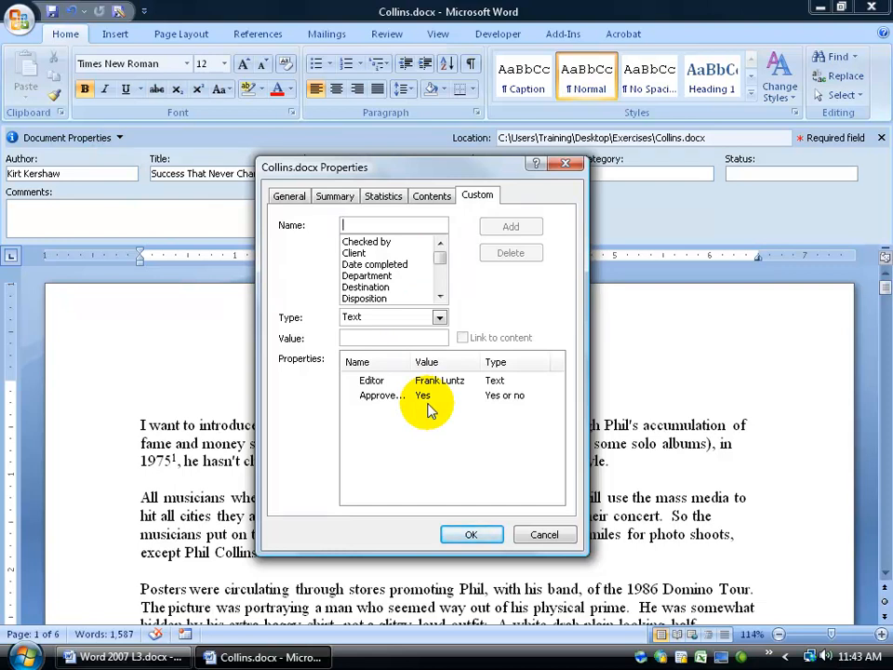
pyautogui.moveTo(440, 257); pyautogui.dragTo(440, 270)
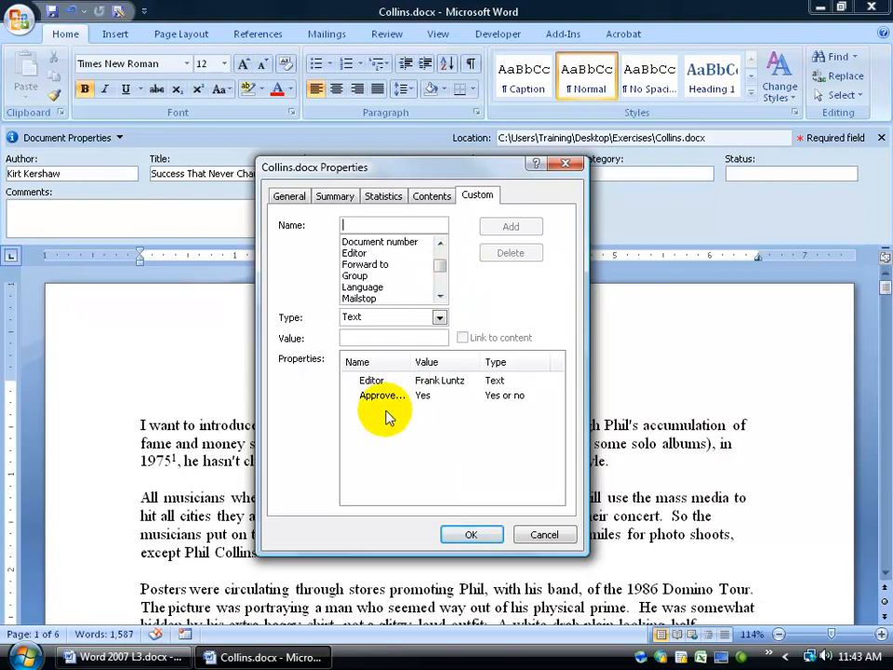
pyautogui.click(470, 533)
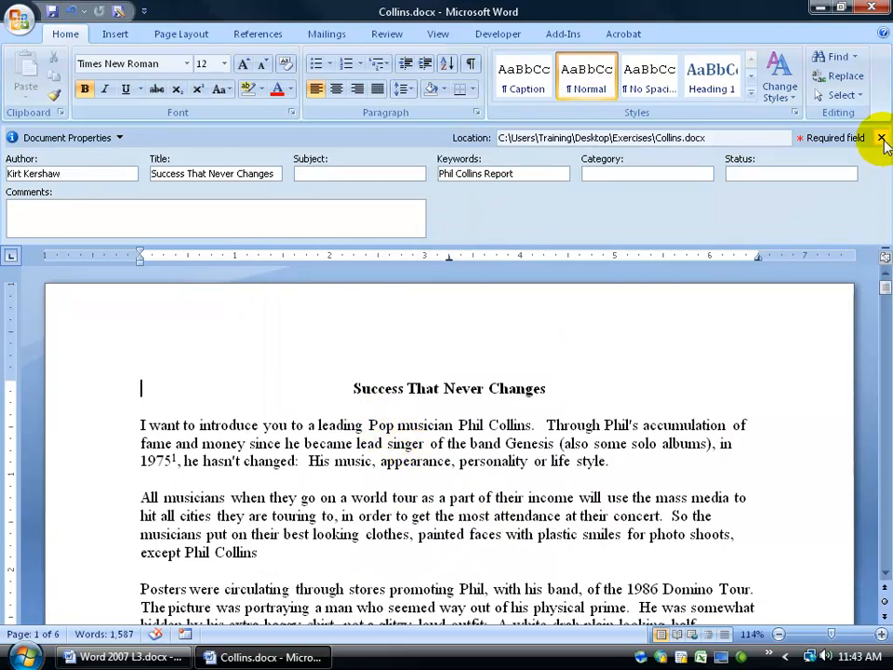
# Close the properties panel, then reopen it from Office Button > Prepare > Properties
pyautogui.click(882, 139)
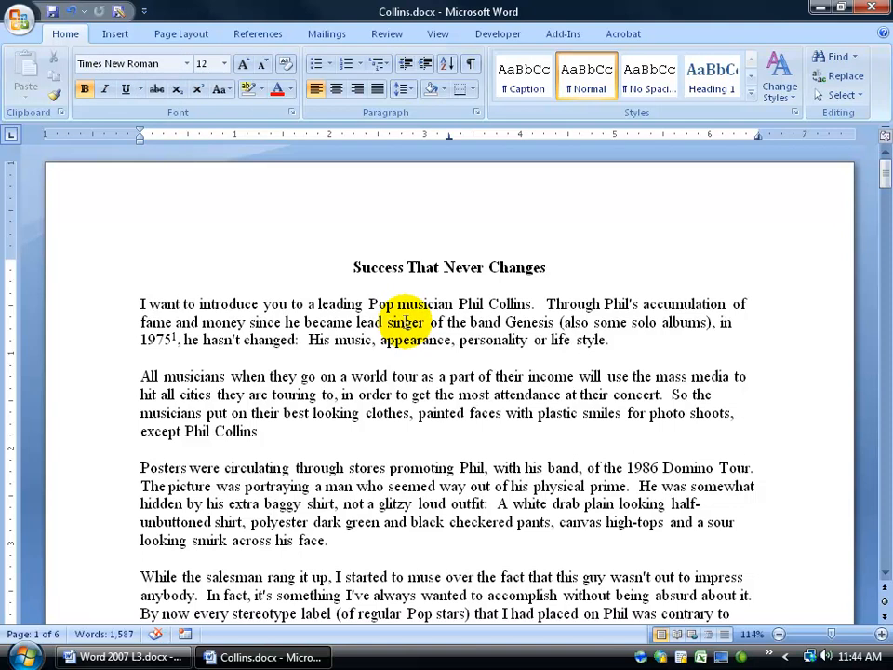
pyautogui.click(18, 16)
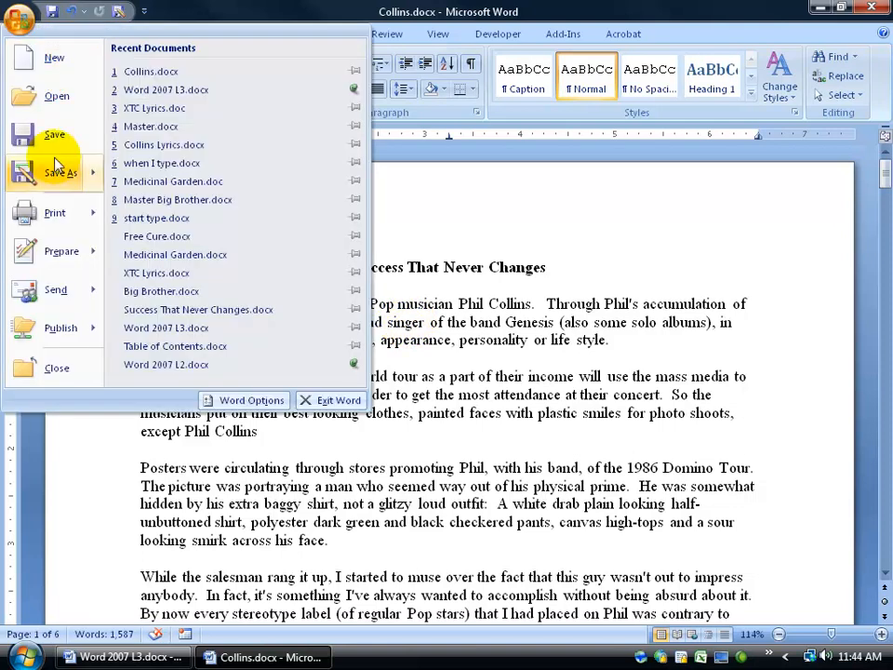
pyautogui.moveTo(61, 251)
pyautogui.click(186, 79)
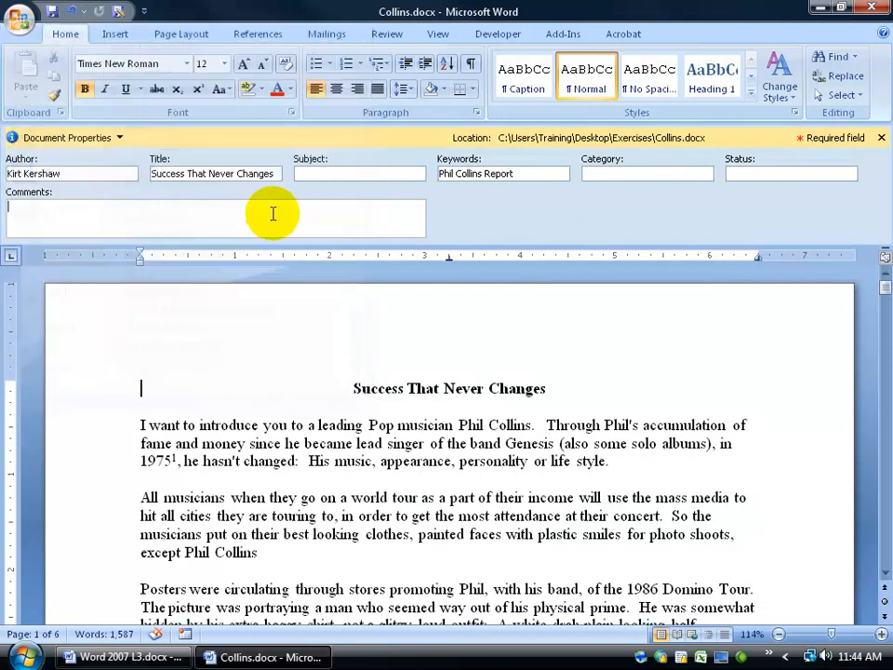
# Review the author and title fields, then close the Document Information Panel
pyautogui.moveTo(103, 176); pyautogui.dragTo(7, 177)
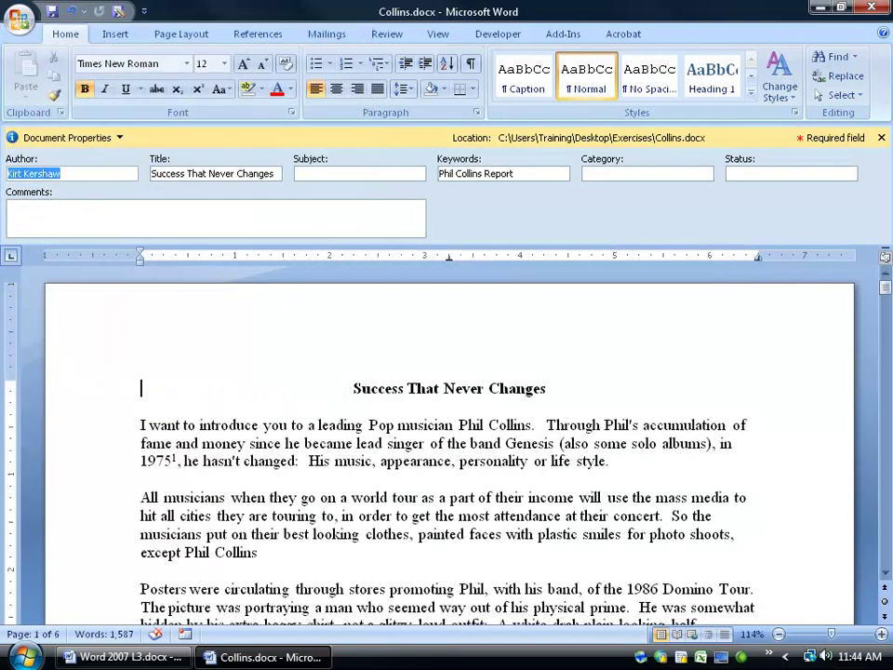
pyautogui.click(56, 212)
pyautogui.moveTo(272, 175); pyautogui.dragTo(151, 175)
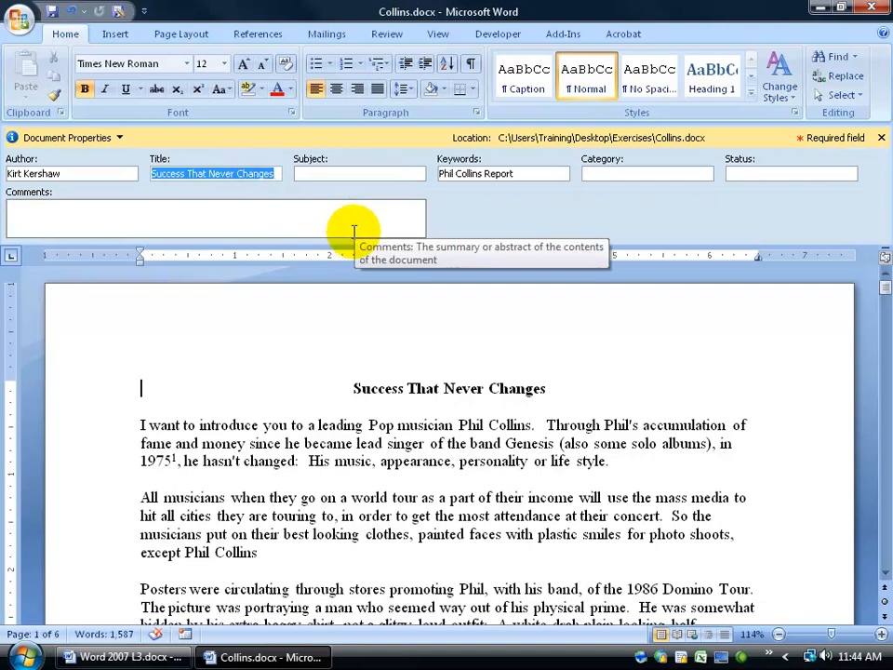
pyautogui.click(112, 137)
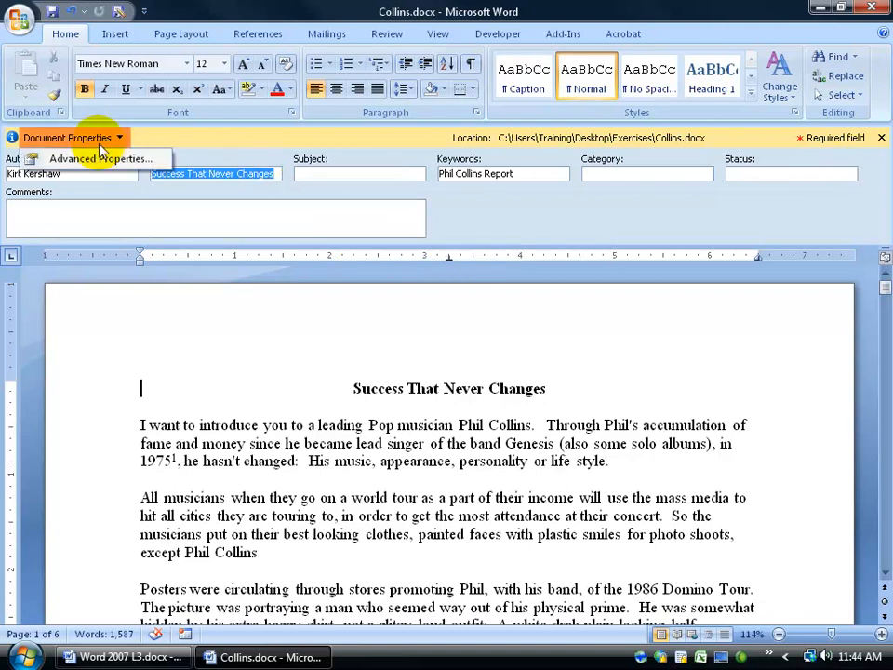
pyautogui.click(126, 209)
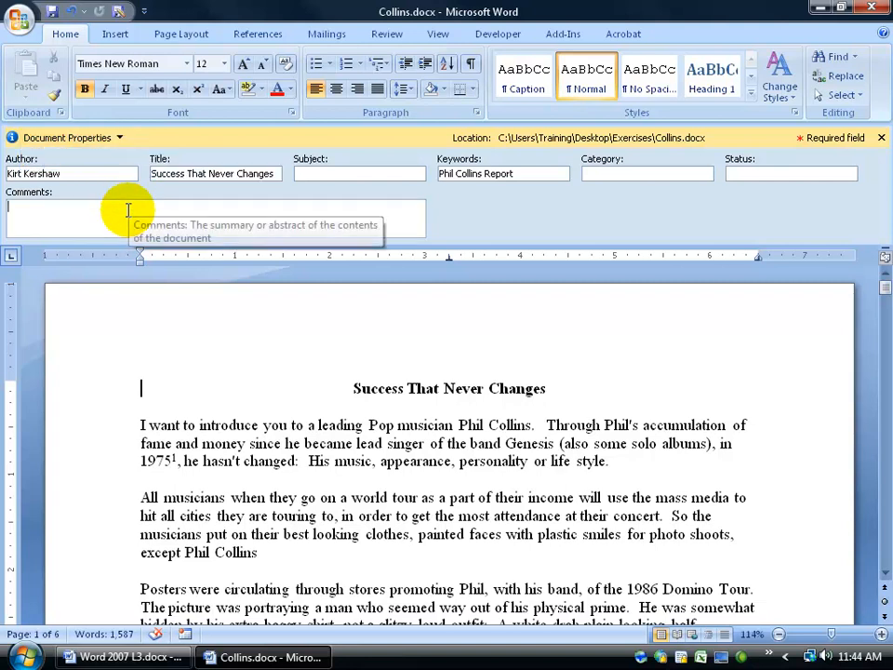
pyautogui.click(881, 137)
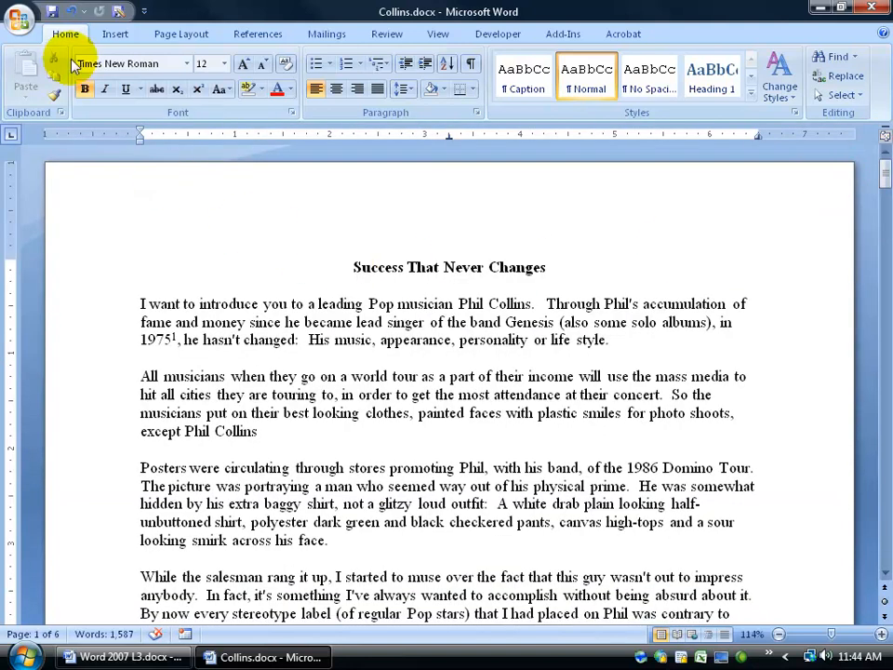
# Check the user name in Word Options, then return to the Office menu for Prepare
pyautogui.click(19, 16)
pyautogui.moveTo(57, 251)
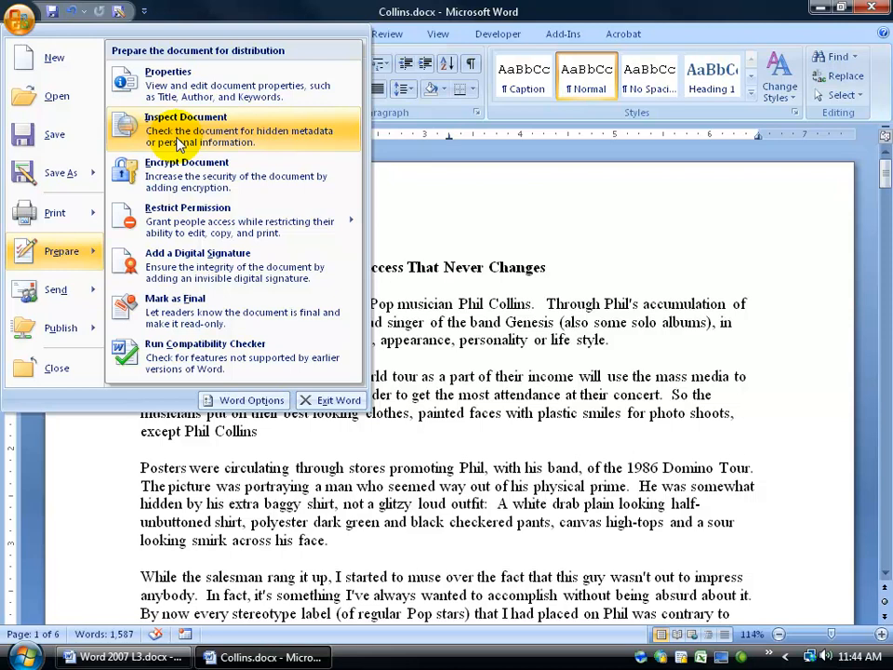
pyautogui.click(240, 401)
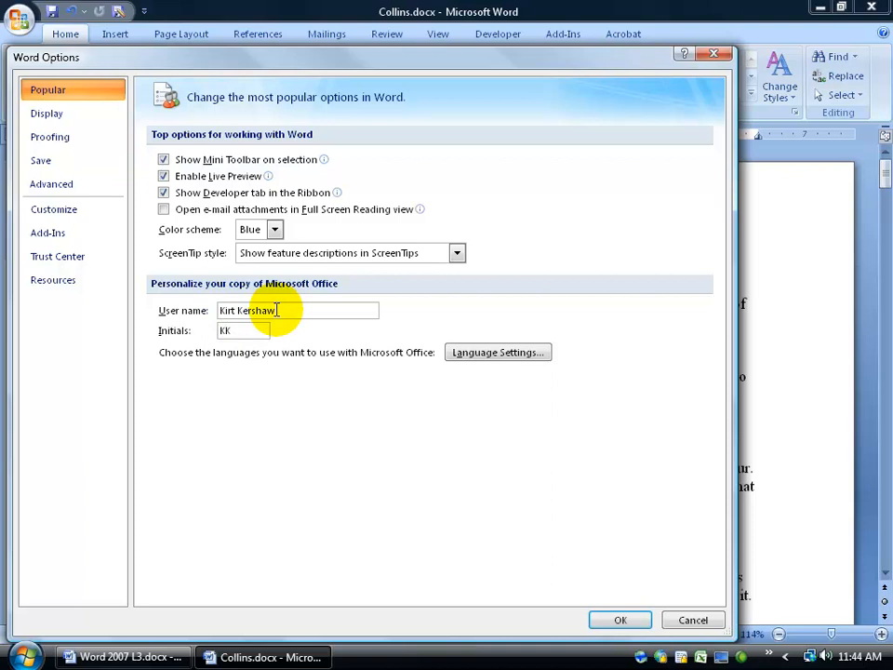
pyautogui.click(620, 619)
pyautogui.click(19, 17)
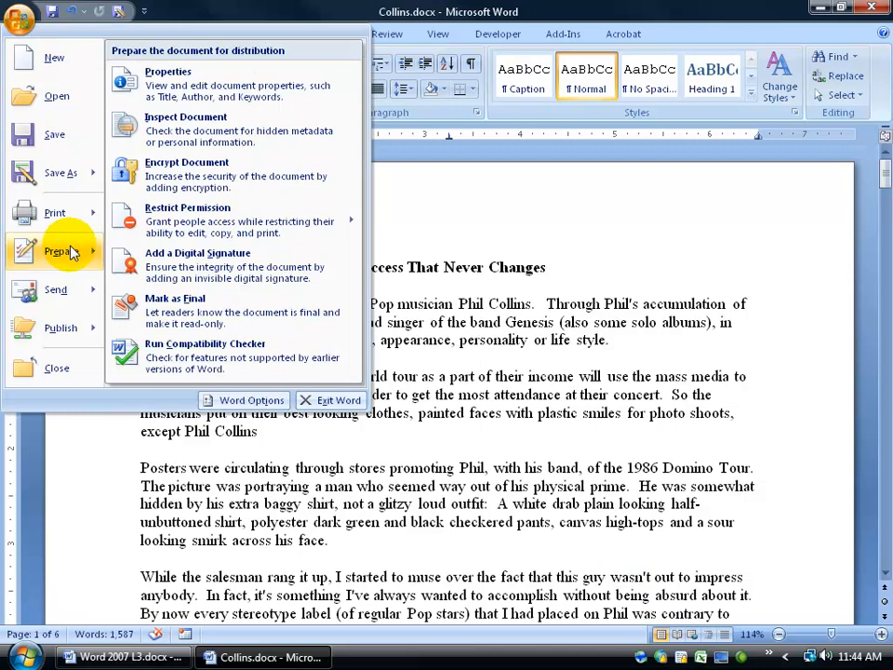
# Start Document Inspector checking only Document Properties and Personal Information
pyautogui.click(189, 130)
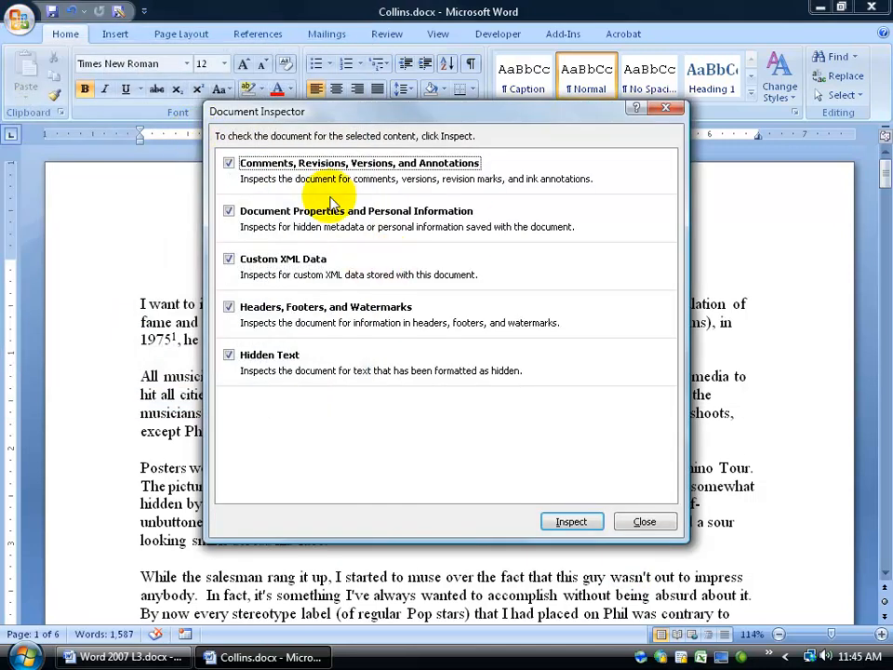
pyautogui.click(229, 163)
pyautogui.click(229, 259)
pyautogui.click(229, 306)
pyautogui.click(229, 354)
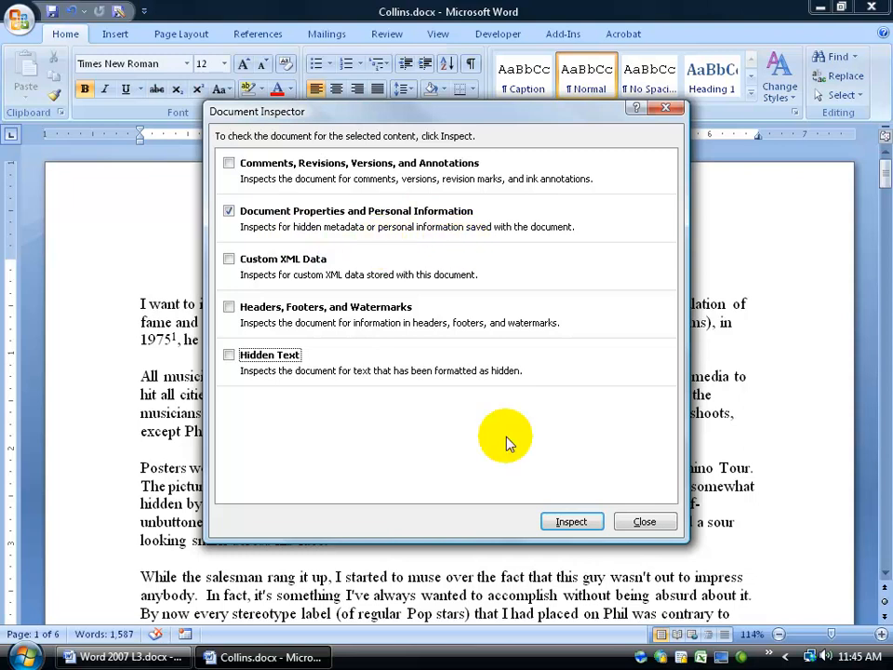
# Run the inspection, remove all found document properties, and close the results
pyautogui.click(558, 523)
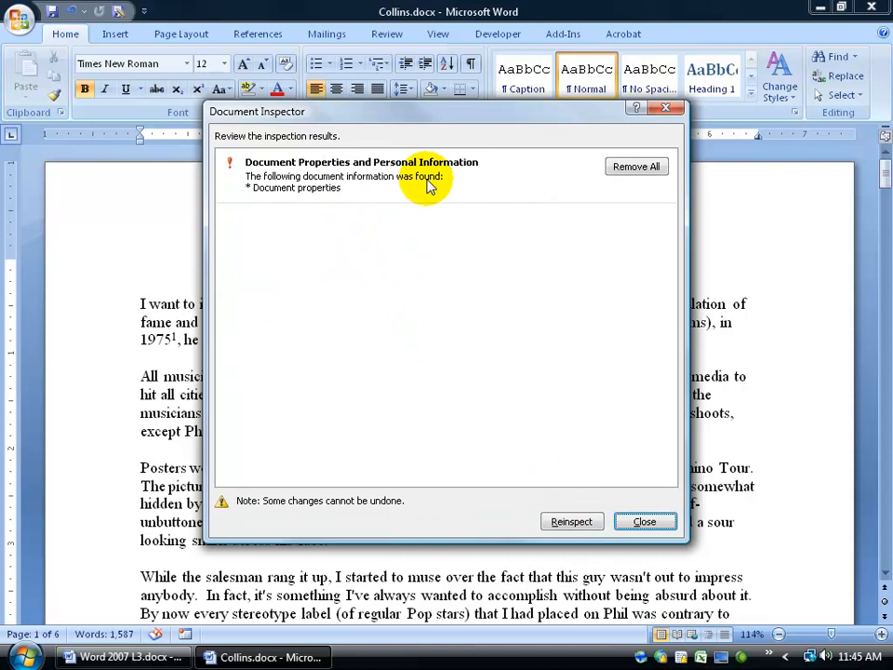
pyautogui.click(646, 172)
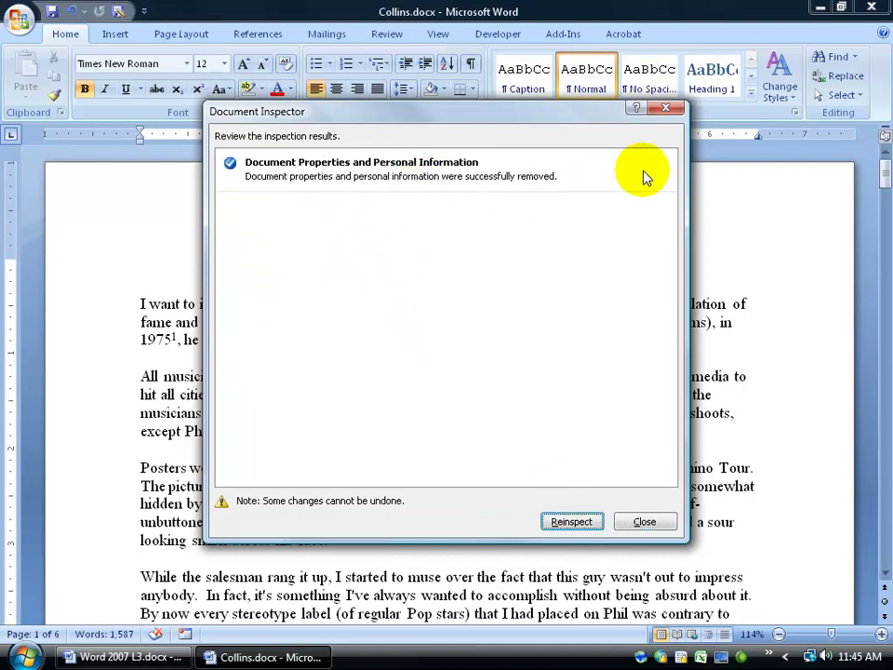
pyautogui.click(644, 522)
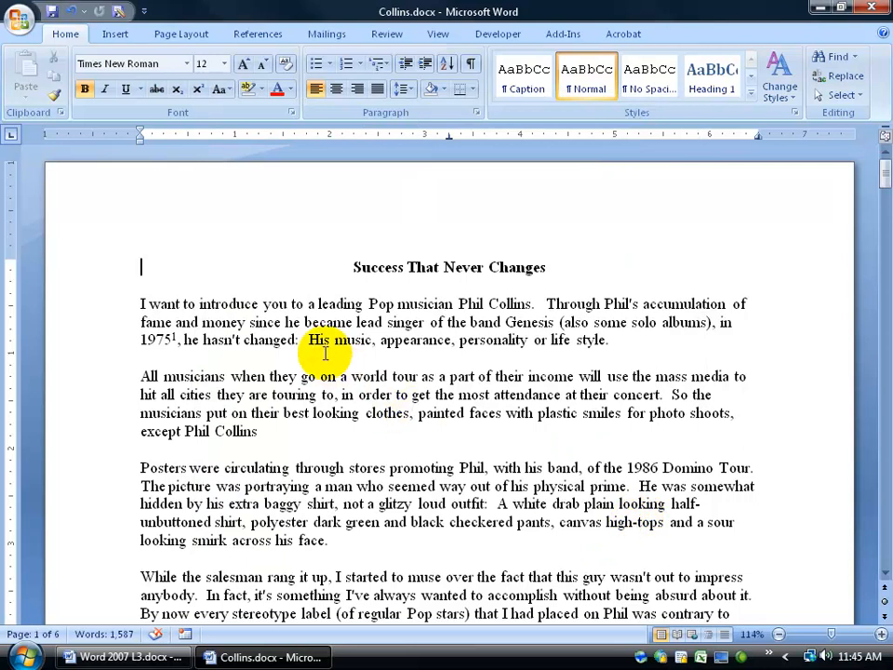
# Reopen the properties panel and Advanced Properties to confirm all fields and custom properties are empty
pyautogui.click(19, 17)
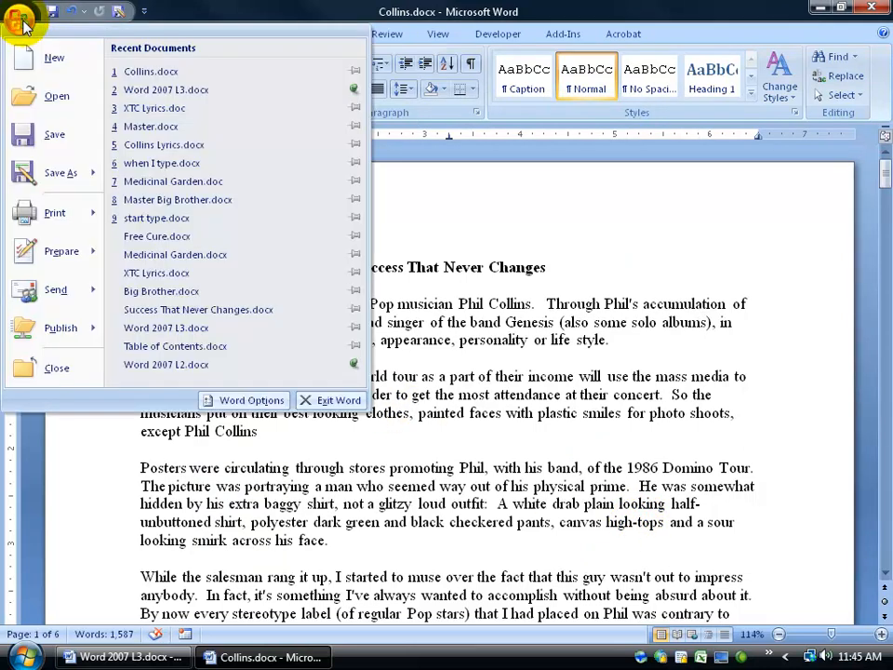
pyautogui.moveTo(58, 251)
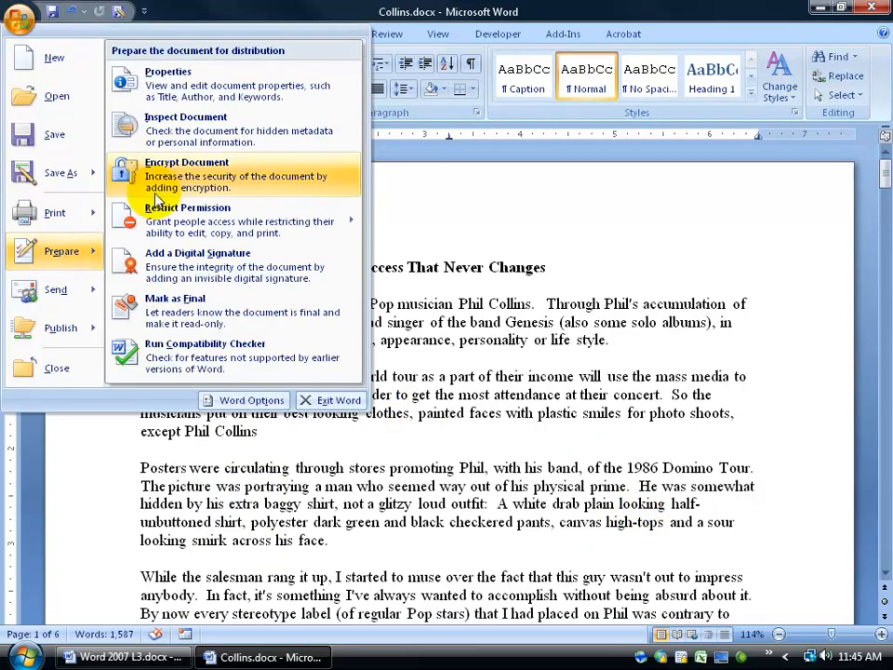
pyautogui.click(209, 88)
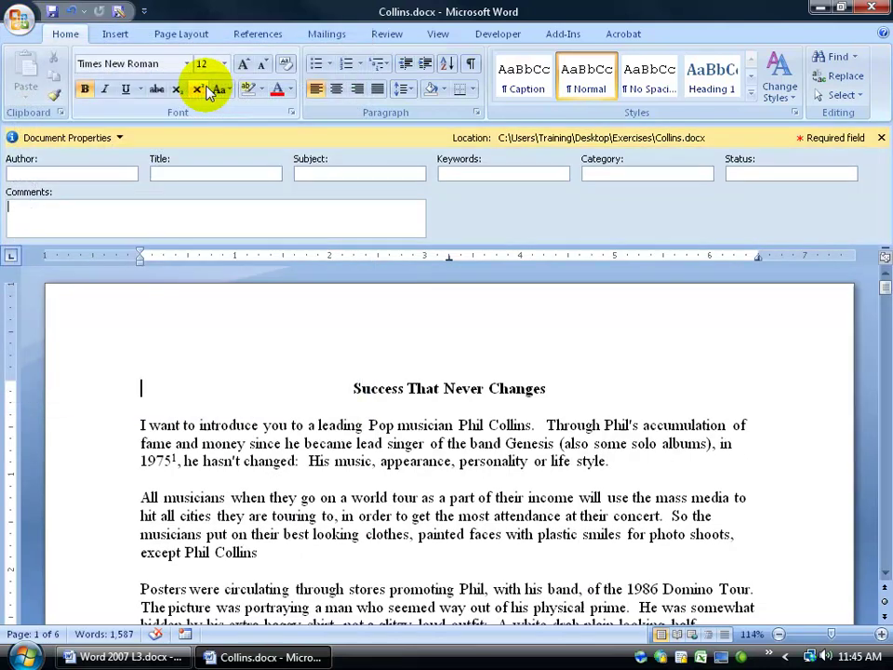
pyautogui.click(70, 137)
pyautogui.click(99, 158)
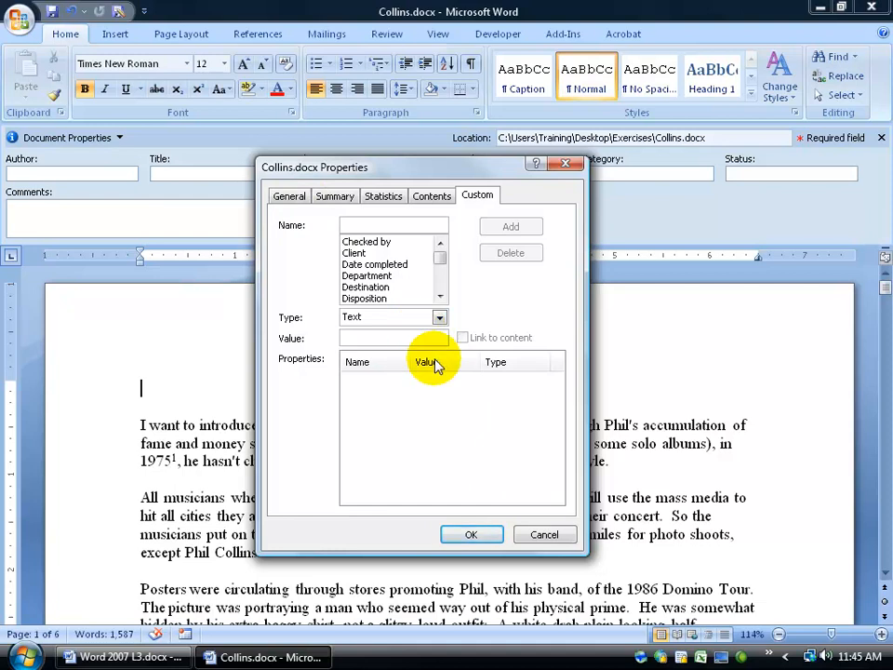
pyautogui.click(542, 533)
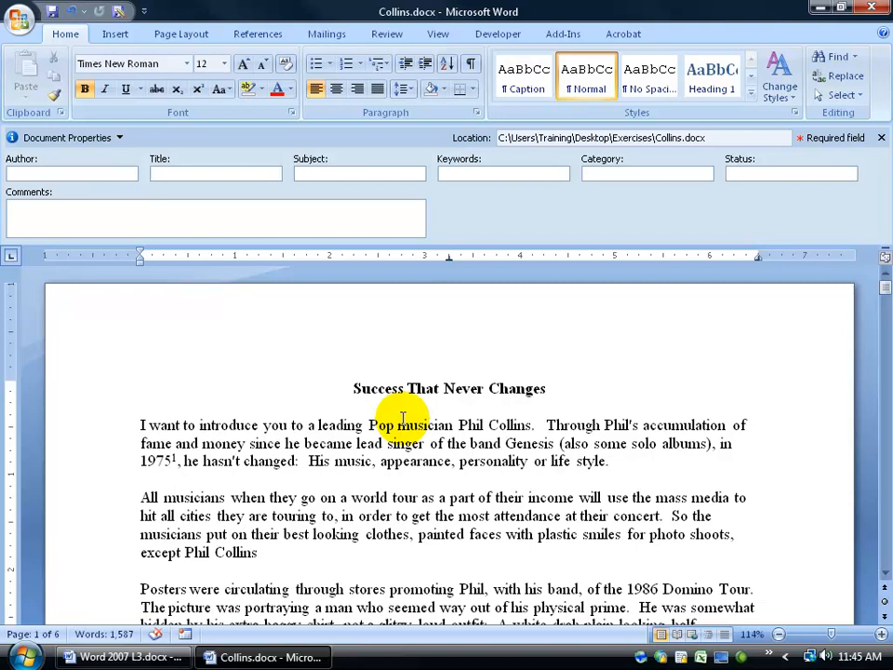
pyautogui.click(28, 175)
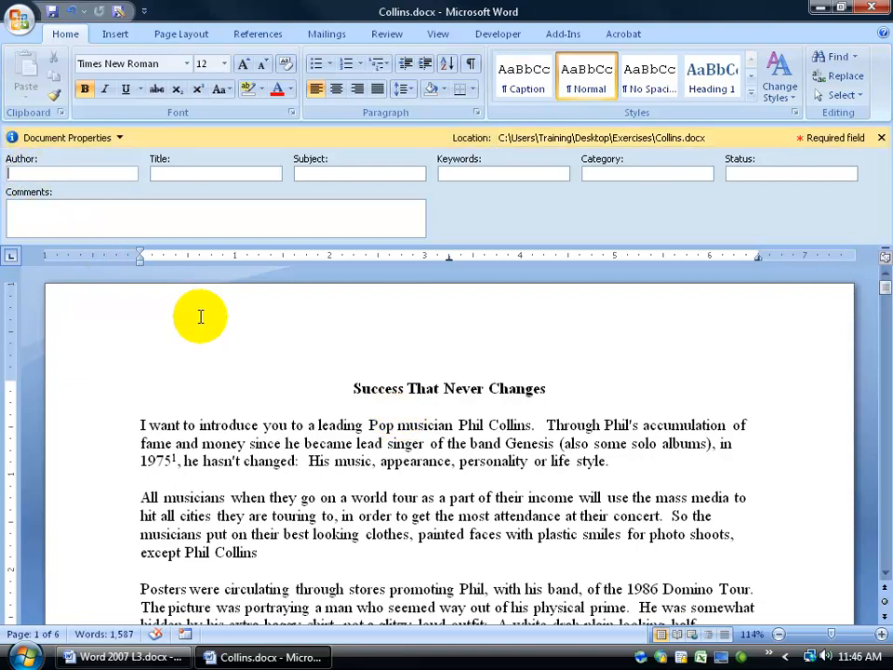